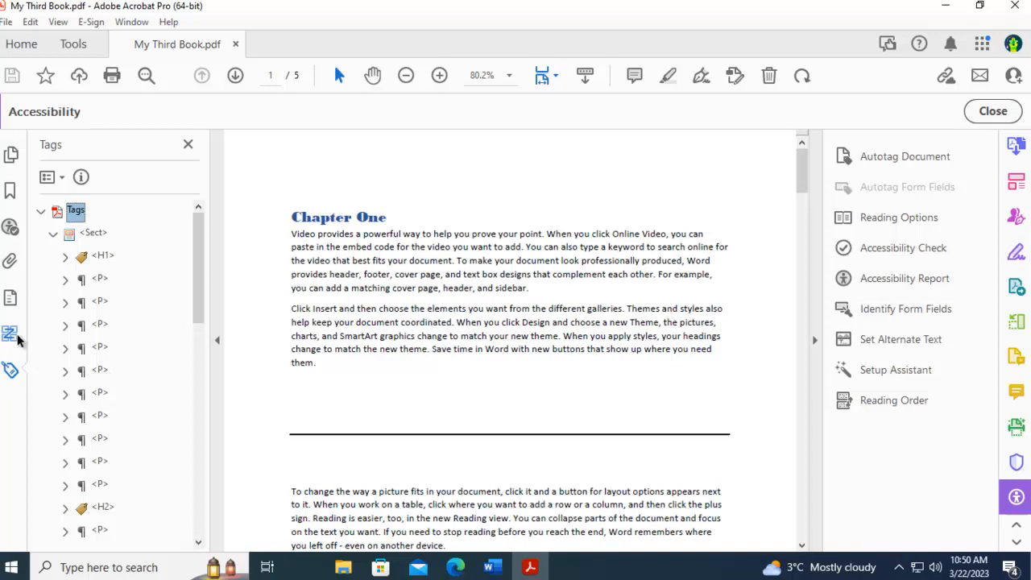
# - Show the Tags panel and walk through the tags from <Sect> to the first empty <P> after the second Chapter One paragraph
pyautogui.rightClick(12, 428)
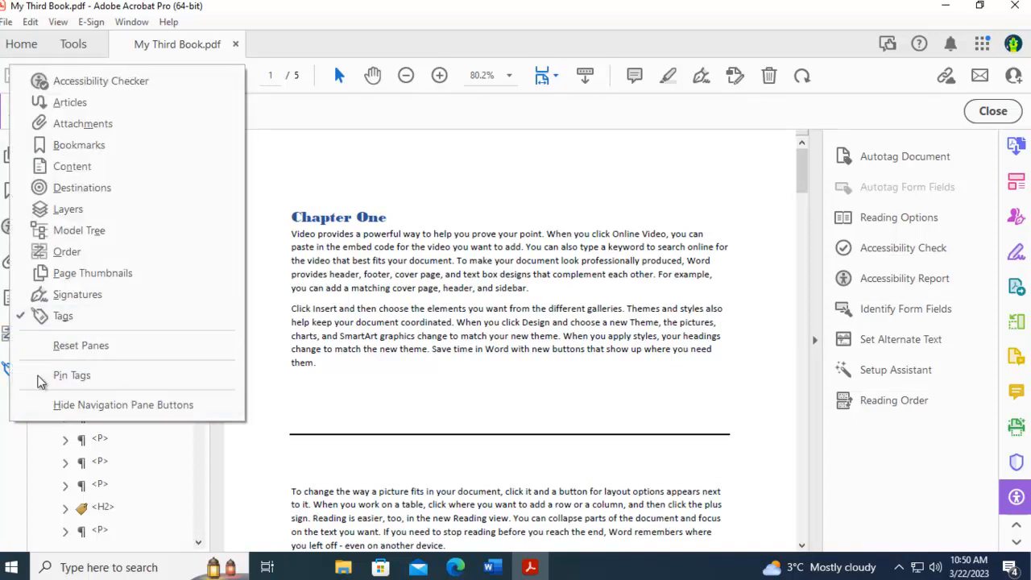
pyautogui.click(61, 321)
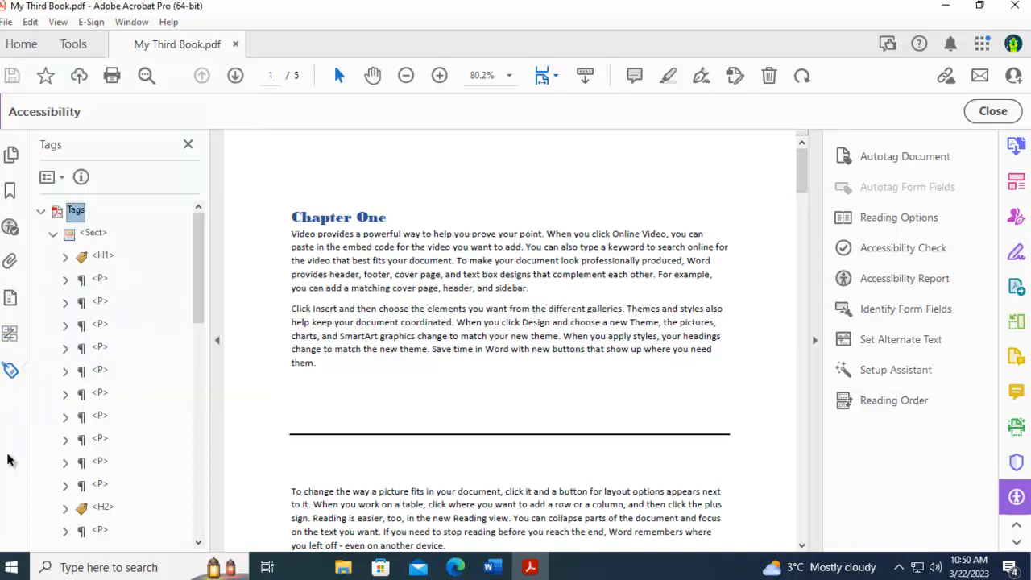
pyautogui.click(93, 234)
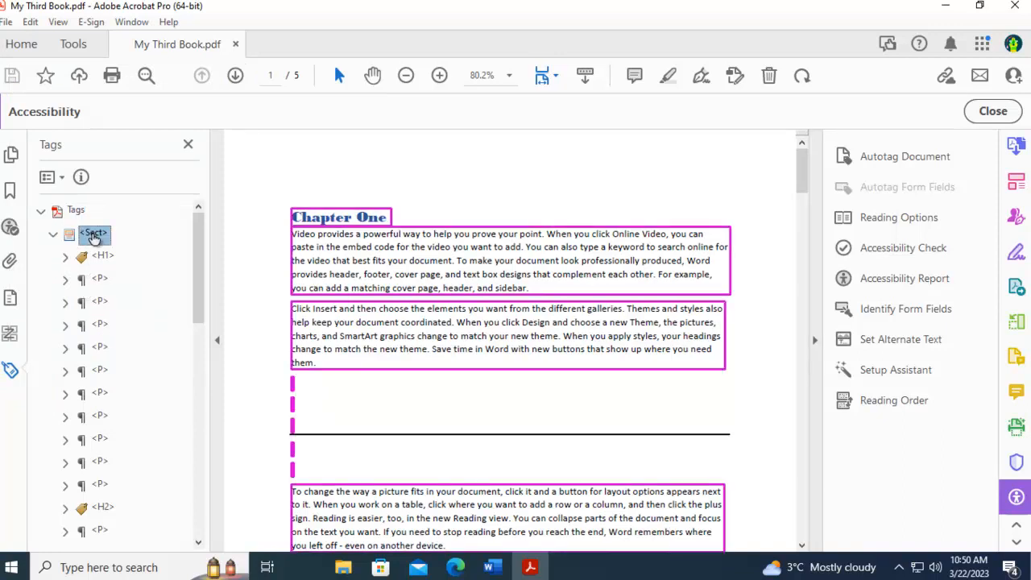
pyautogui.press('Down')
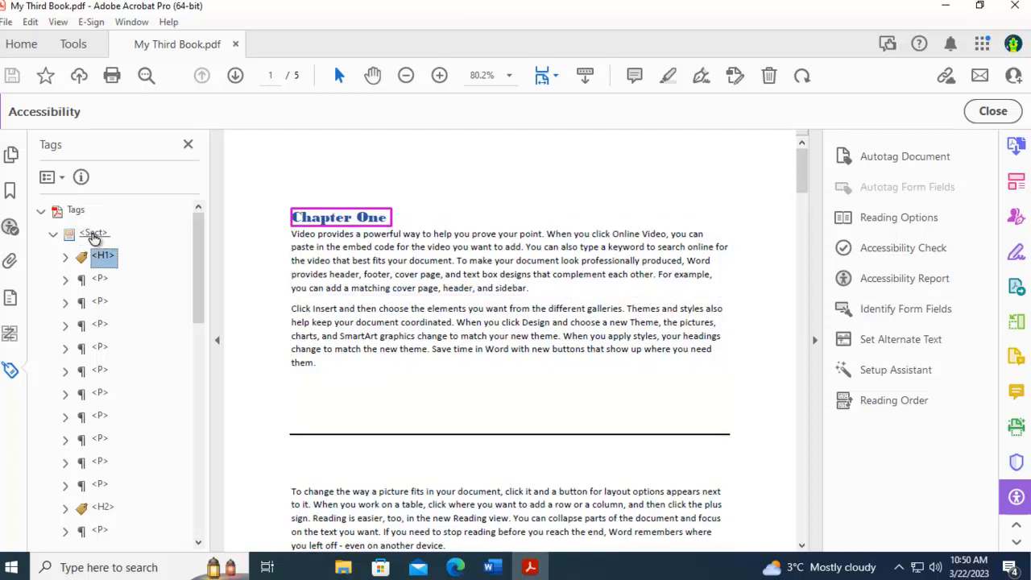
pyautogui.press('Down')
pyautogui.press('Down')
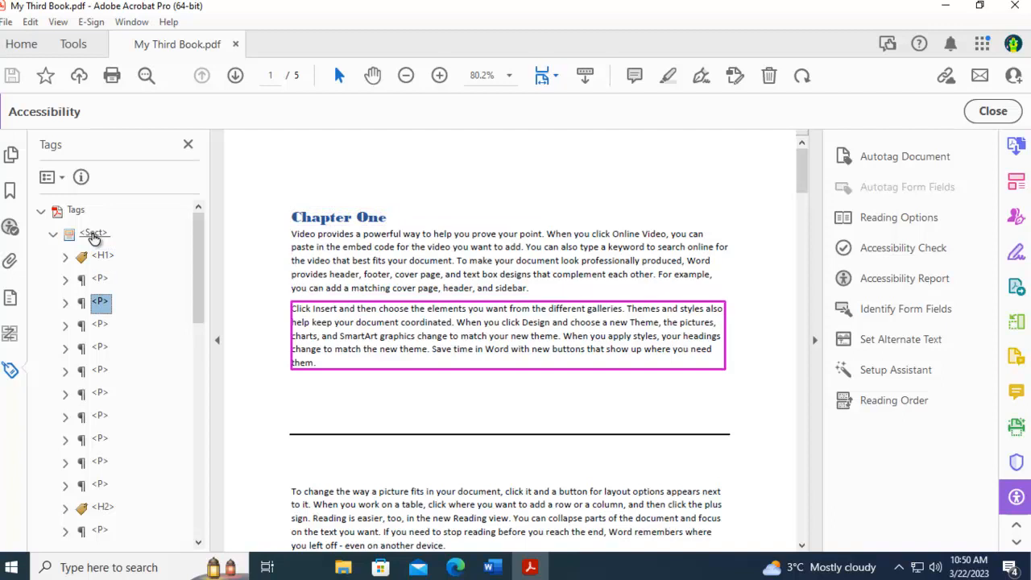
pyautogui.press('Down')
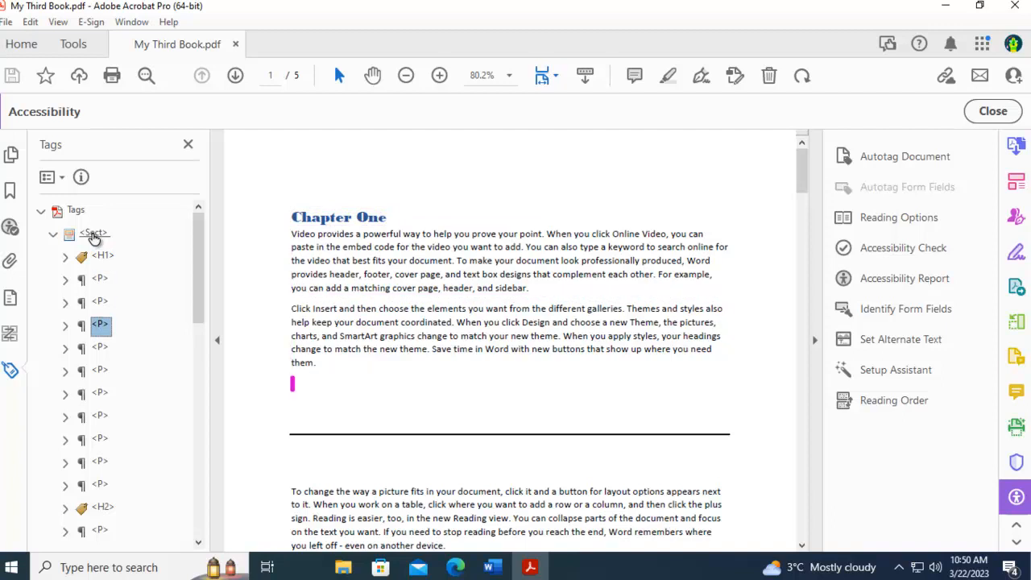
# - Expand the <P> tags following the second Chapter One paragraph to examine which ones hold no text
pyautogui.click(66, 326)
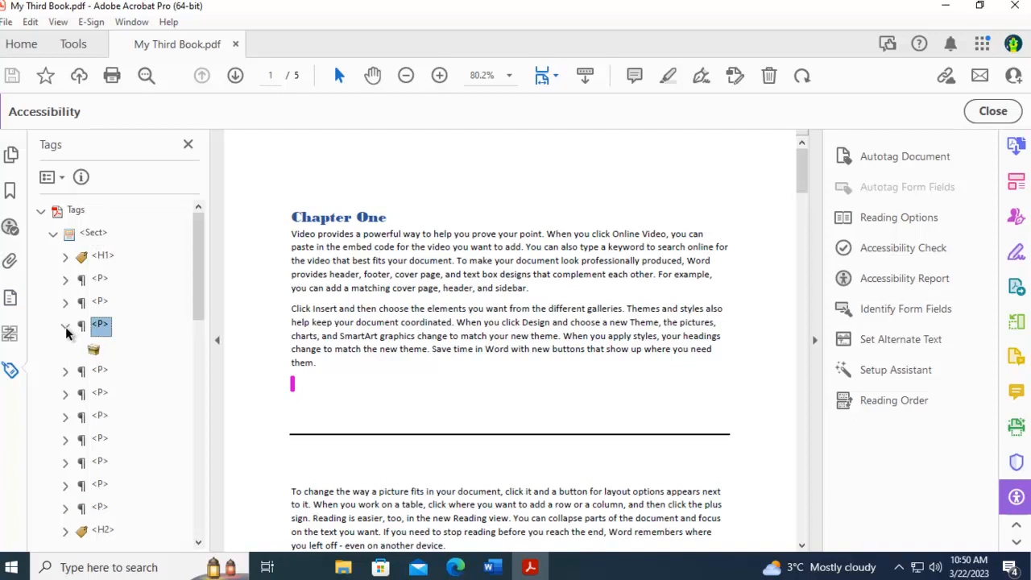
pyautogui.click(65, 371)
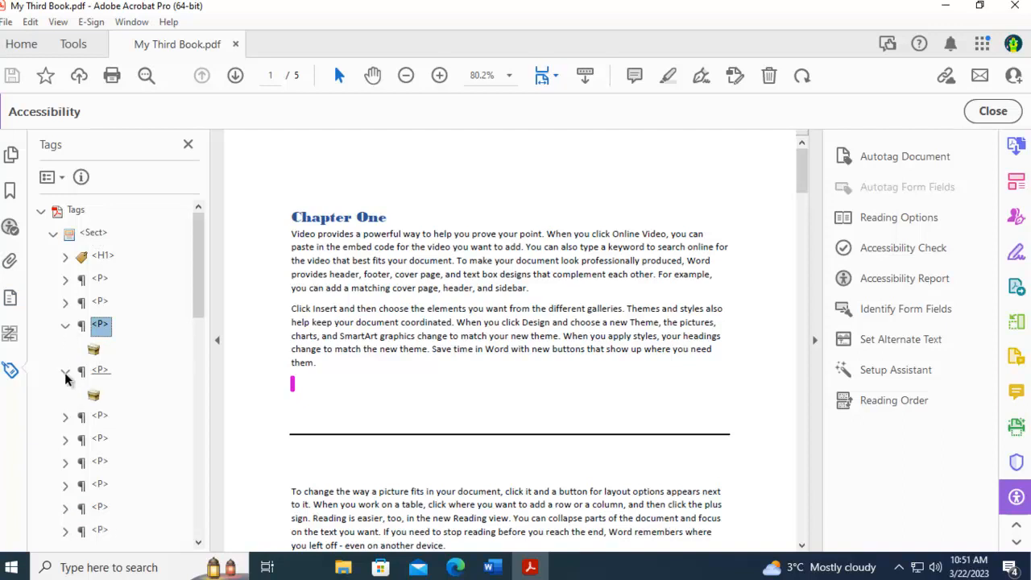
pyautogui.click(66, 417)
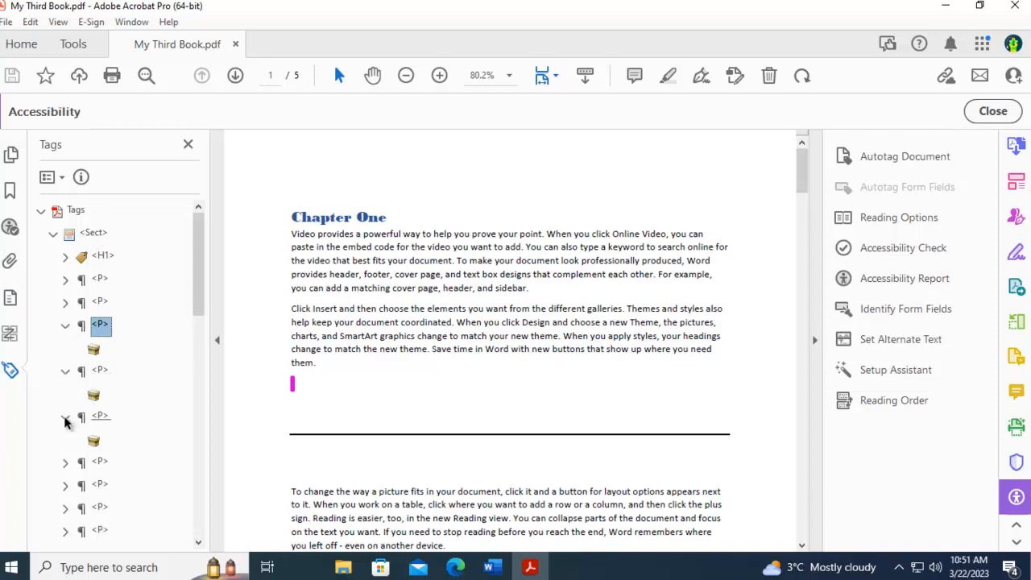
pyautogui.click(65, 463)
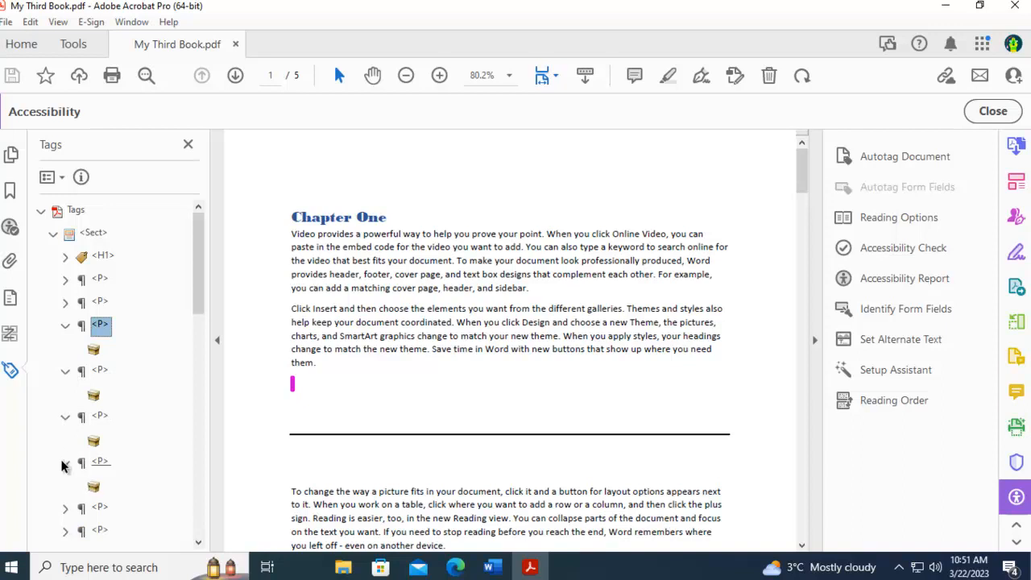
pyautogui.click(66, 508)
pyautogui.scroll(-2, 129, 475)
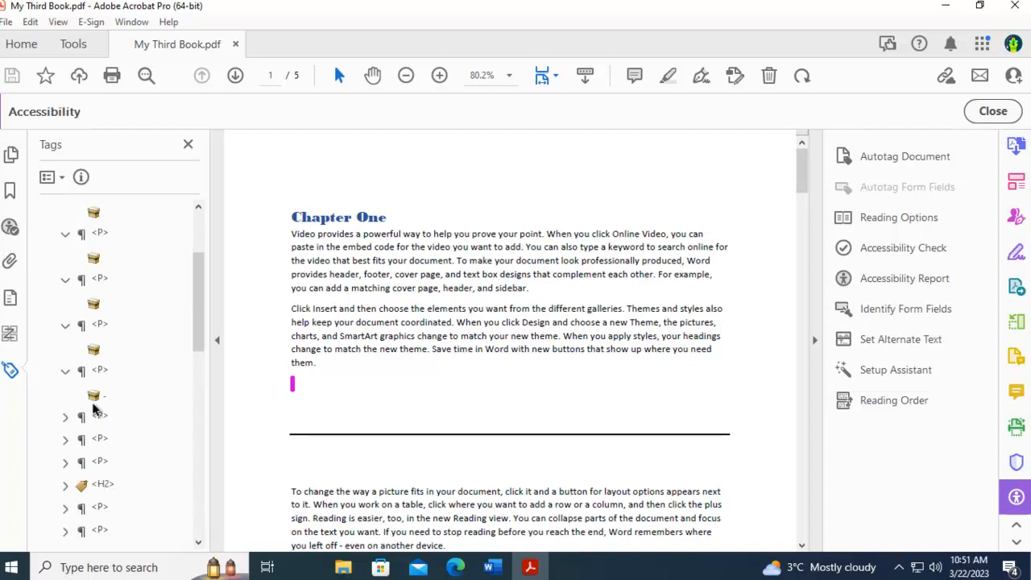
pyautogui.click(67, 418)
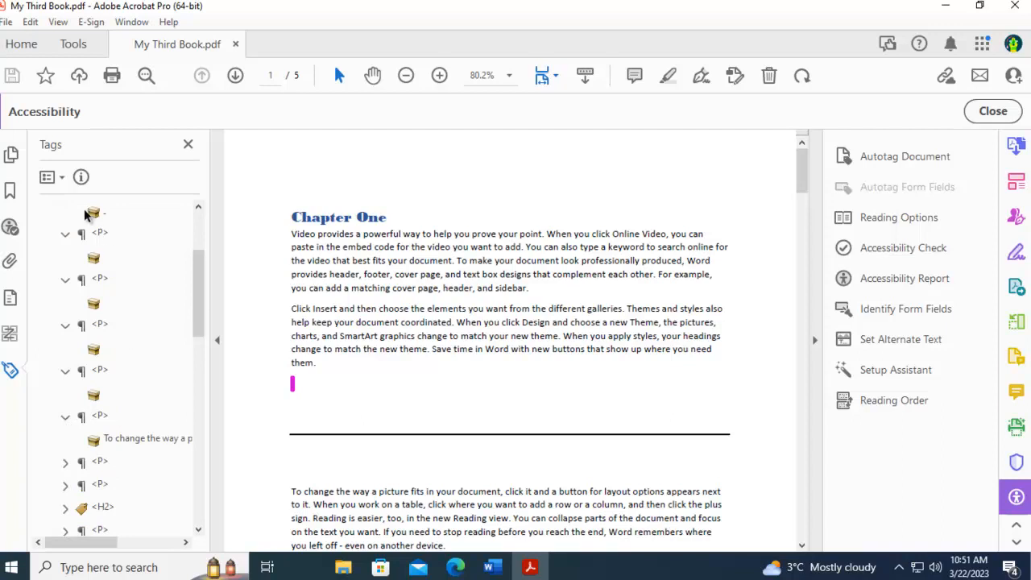
pyautogui.click(163, 325)
pyautogui.moveTo(176, 327)
pyautogui.mouseDown()
pyautogui.moveTo(281, 391)
pyautogui.moveTo(275, 404)
pyautogui.mouseUp()
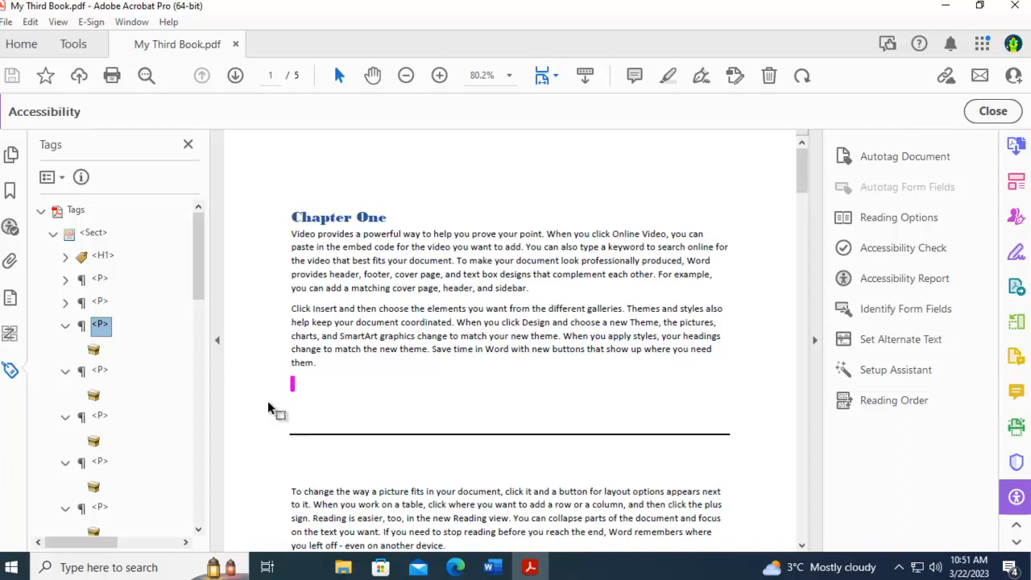
# - Examine the blank-line entries below the second paragraph in the Order panel and return to the Tags panel
pyautogui.click(351, 386)
pyautogui.click(99, 325)
pyautogui.click(10, 333)
pyautogui.click(96, 325)
pyautogui.click(97, 347)
pyautogui.click(96, 370)
pyautogui.click(97, 393)
pyautogui.click(9, 370)
# - Review the available tag types in the first empty <P> tag's properties and close them without changing the type
pyautogui.rightClick(96, 332)
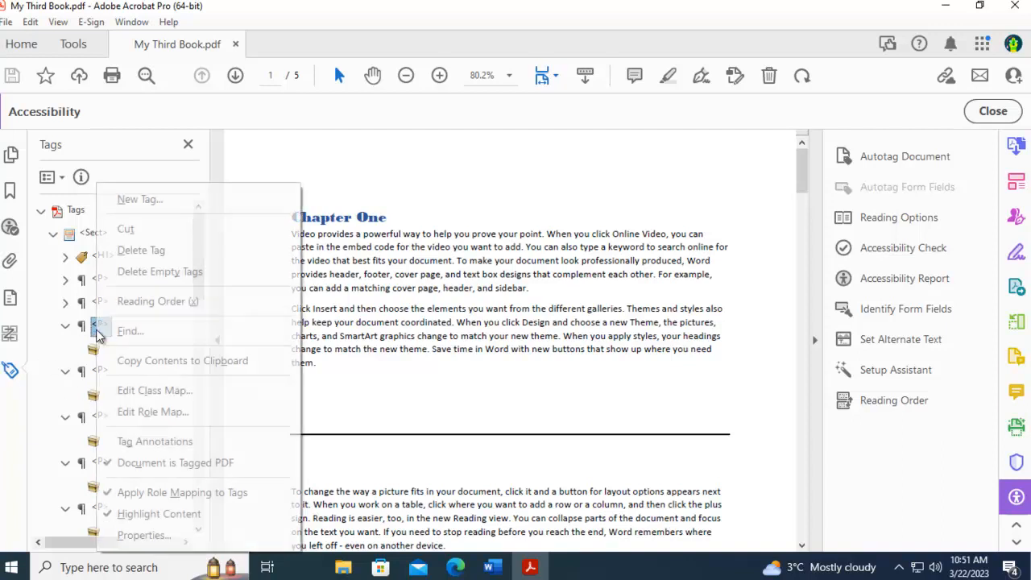
pyautogui.click(145, 536)
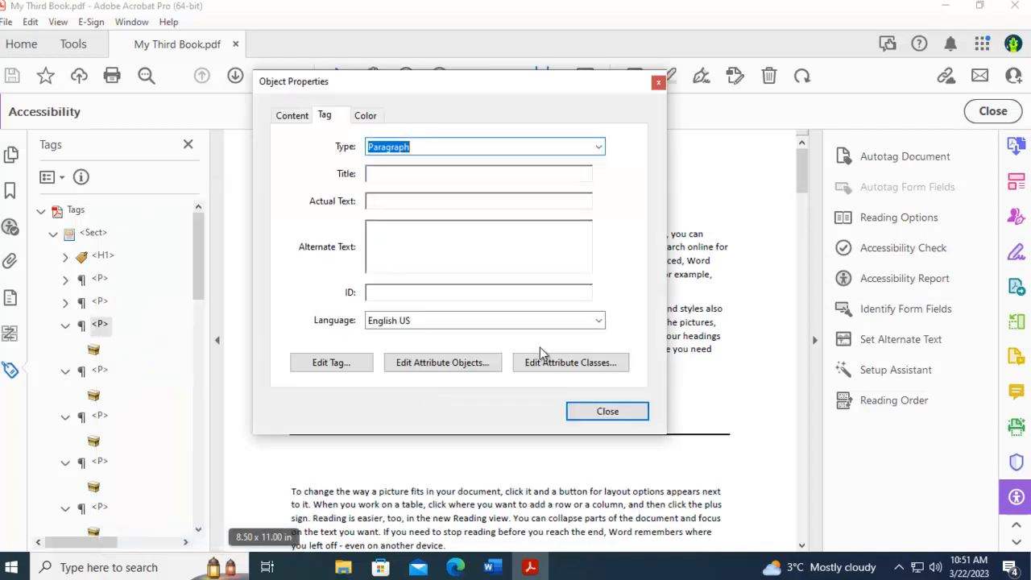
pyautogui.click(598, 146)
pyautogui.scroll(8, 497, 230)
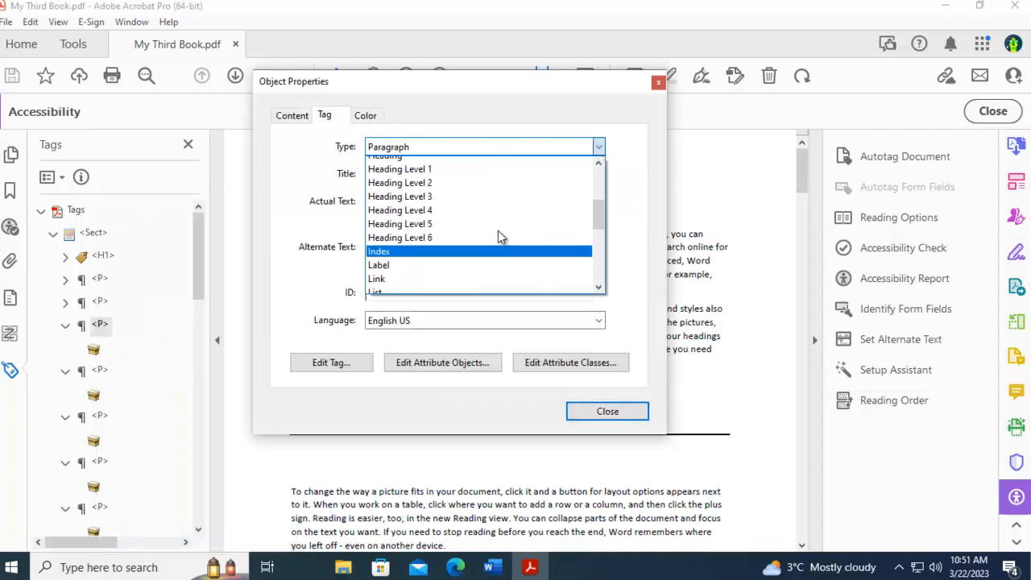
pyautogui.scroll(-4, 462, 198)
pyautogui.scroll(-5, 467, 224)
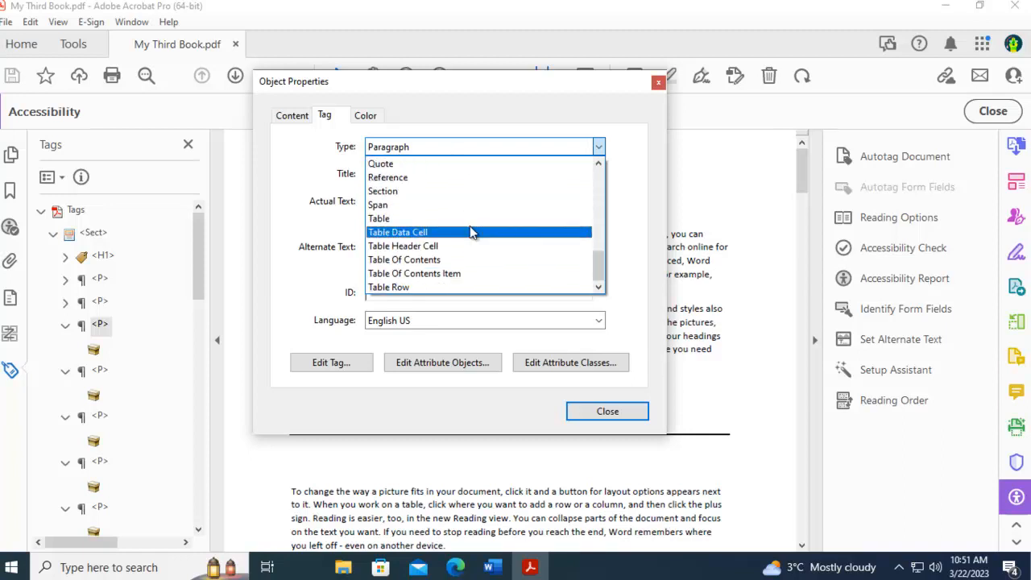
pyautogui.scroll(8, 470, 226)
pyautogui.scroll(1, 469, 219)
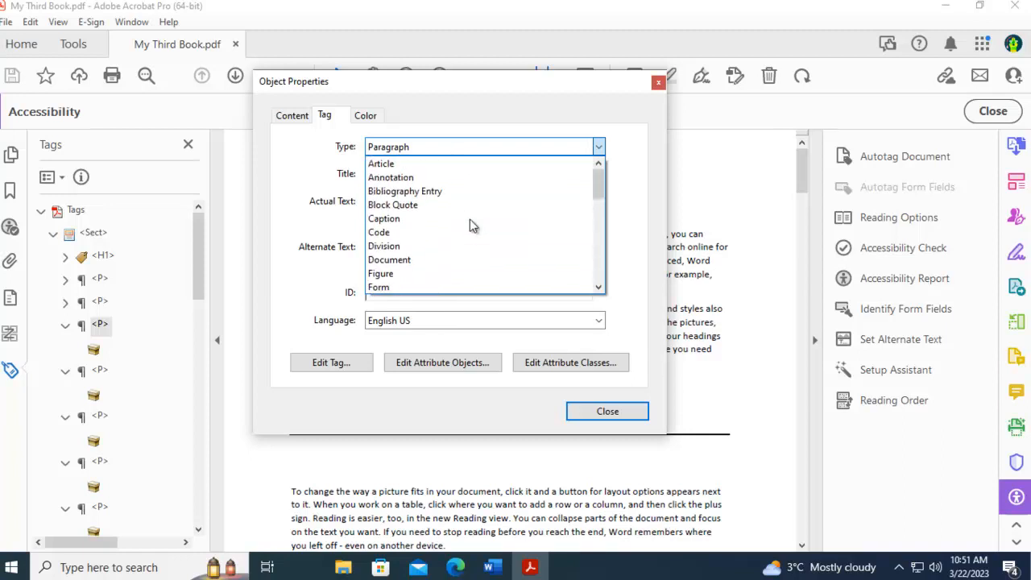
pyautogui.click(410, 110)
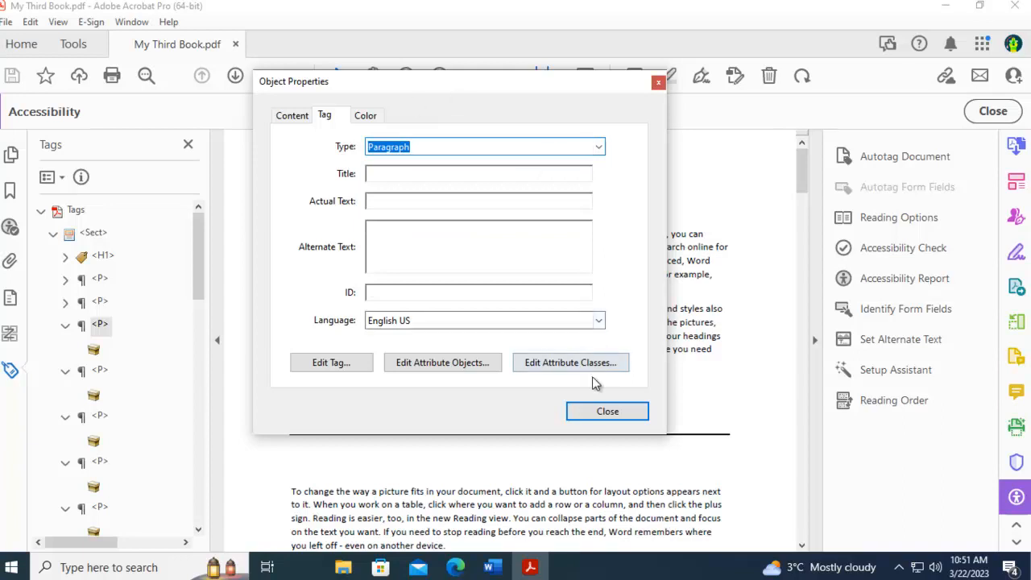
pyautogui.click(597, 410)
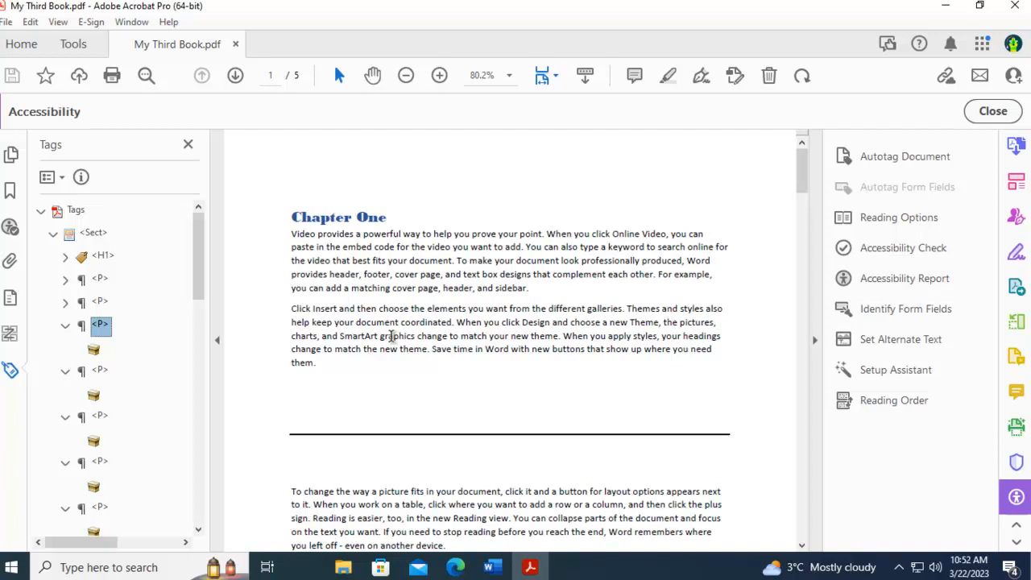
# - Show the Content panel and expand Page 1 down to the text object inside the first empty <P> container
pyautogui.click(9, 300)
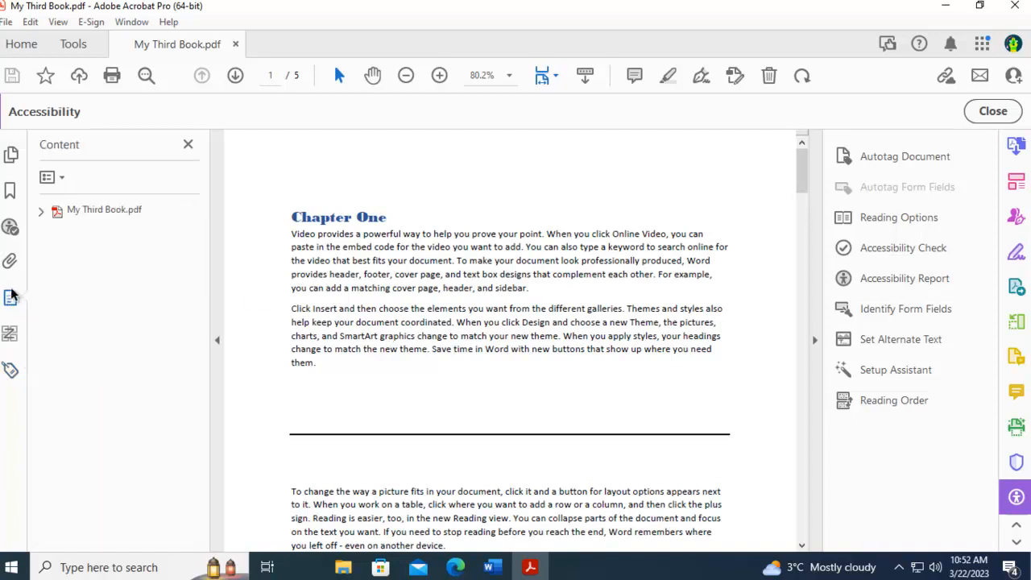
pyautogui.click(42, 213)
pyautogui.click(54, 234)
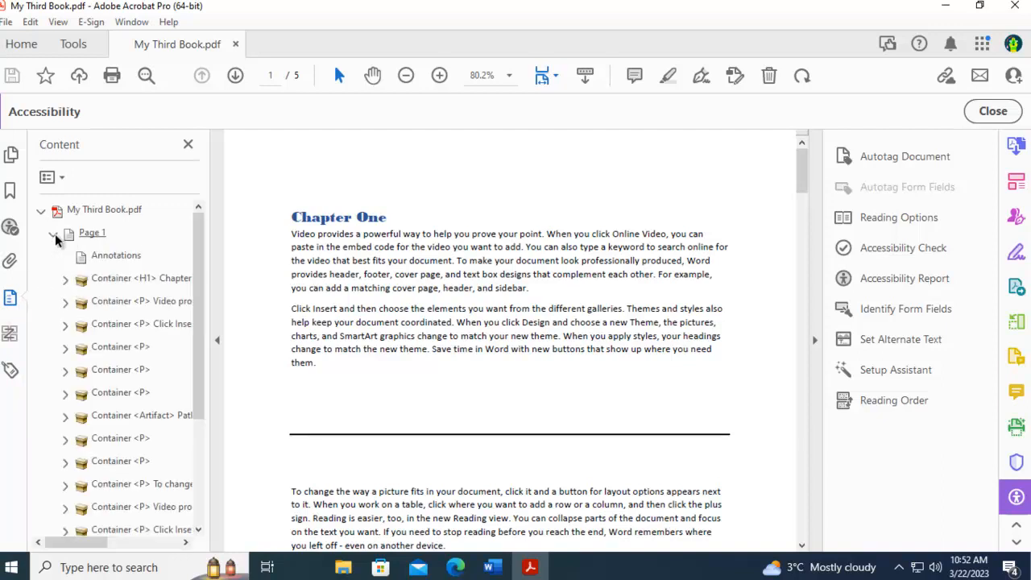
pyautogui.click(97, 347)
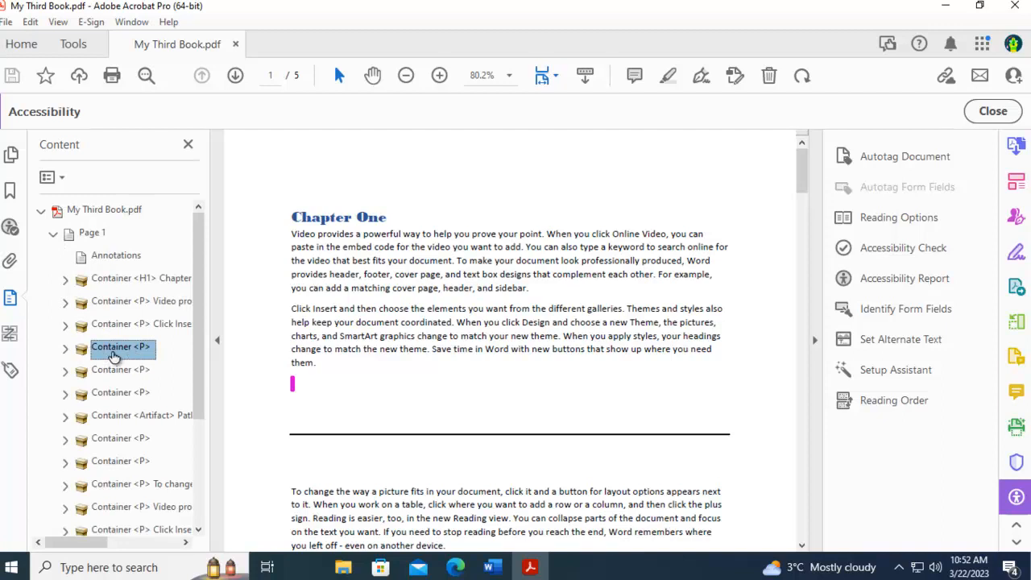
pyautogui.click(66, 348)
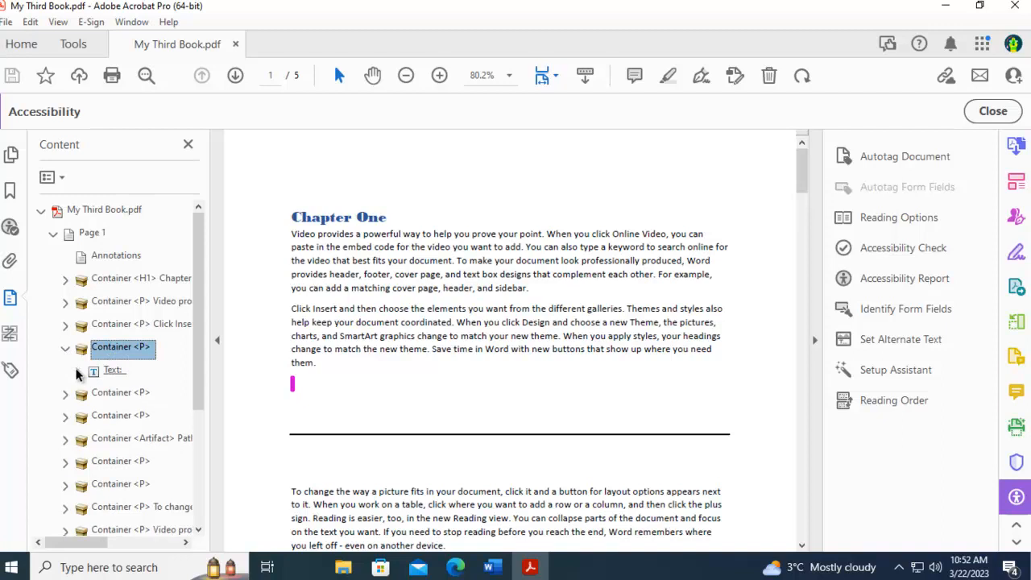
# - Check the commands available for the empty <P> container and its text object, and collapse the container
pyautogui.rightClick(134, 357)
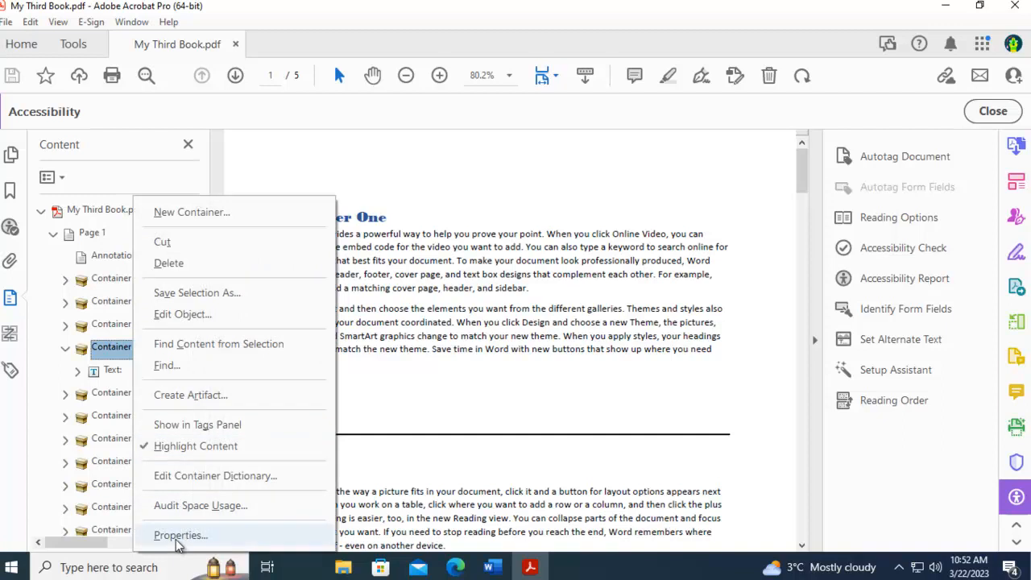
pyautogui.click(112, 372)
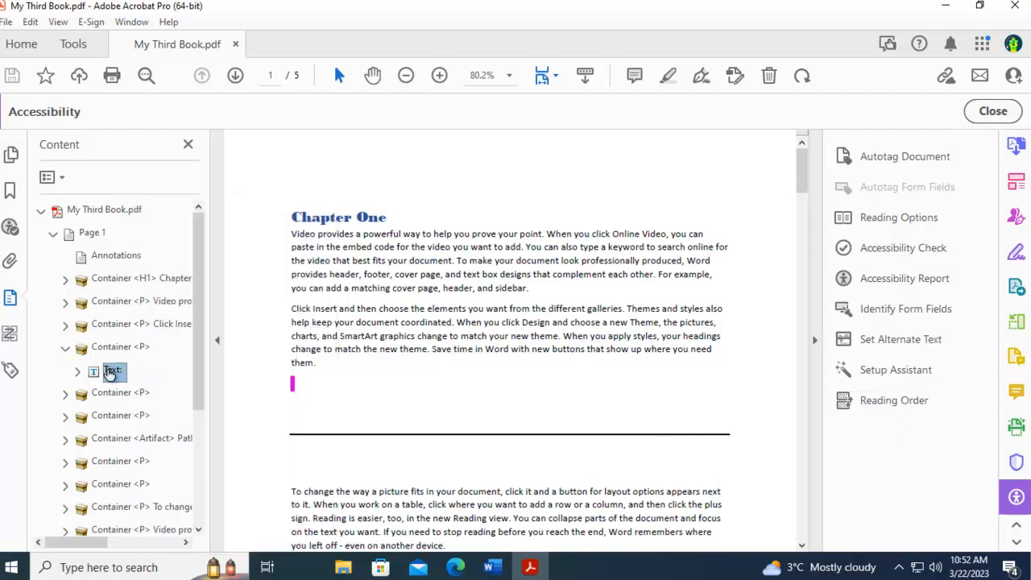
pyautogui.rightClick(117, 375)
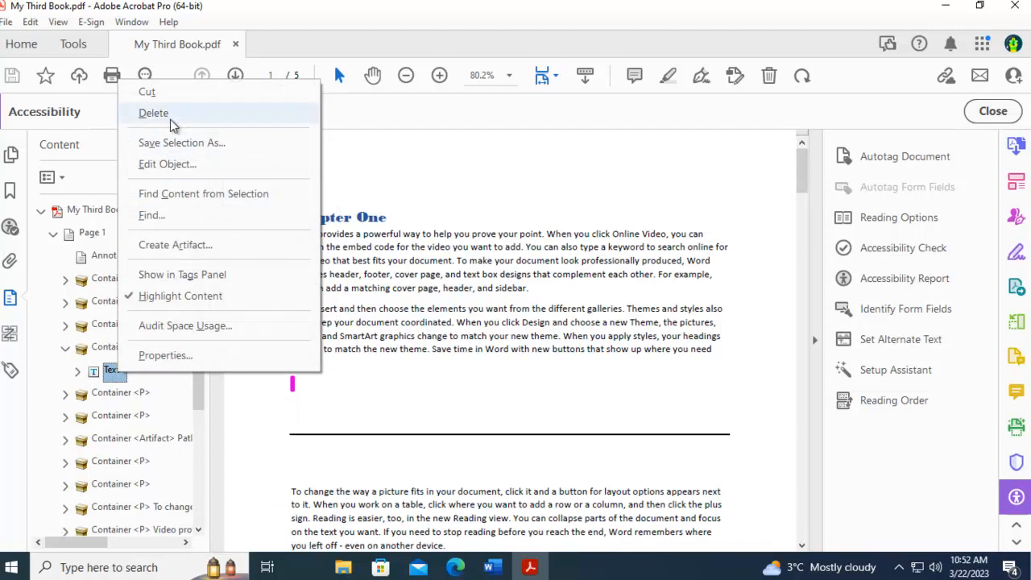
pyautogui.click(113, 375)
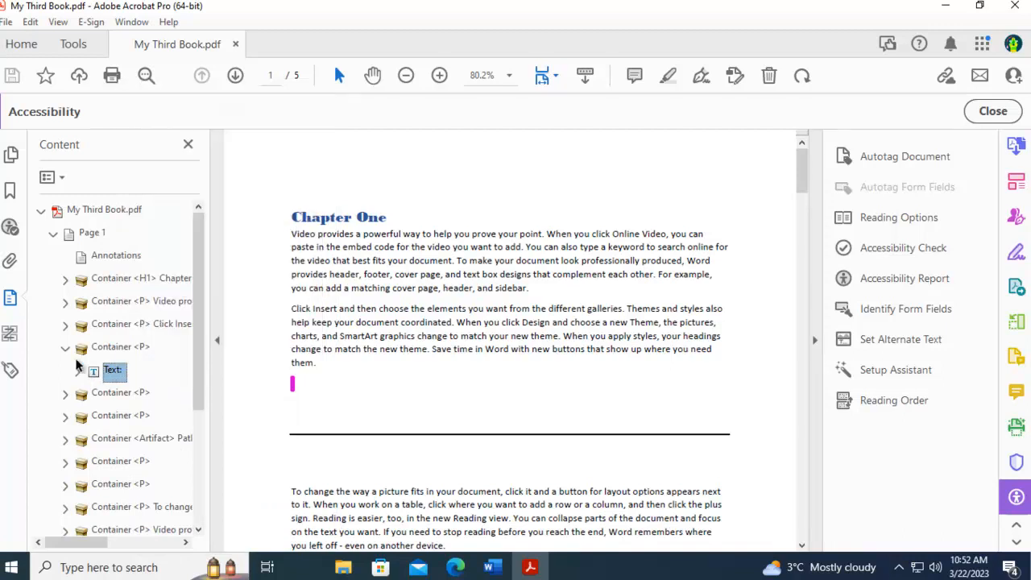
pyautogui.click(65, 349)
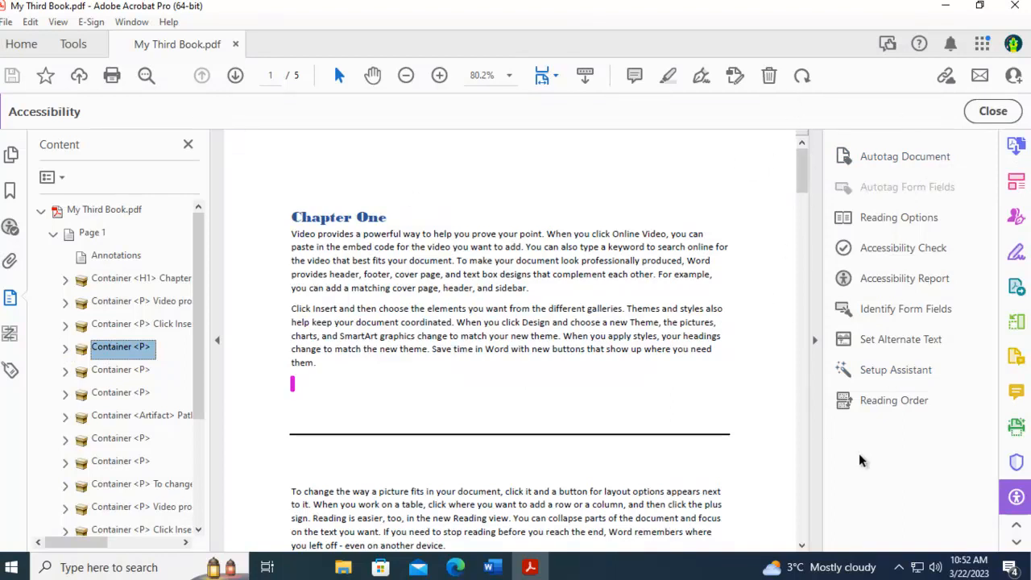
# - Mark the three blank-line regions between the second paragraph and the horizontal line as Background/Artifact with the Reading Order tool
pyautogui.click(888, 405)
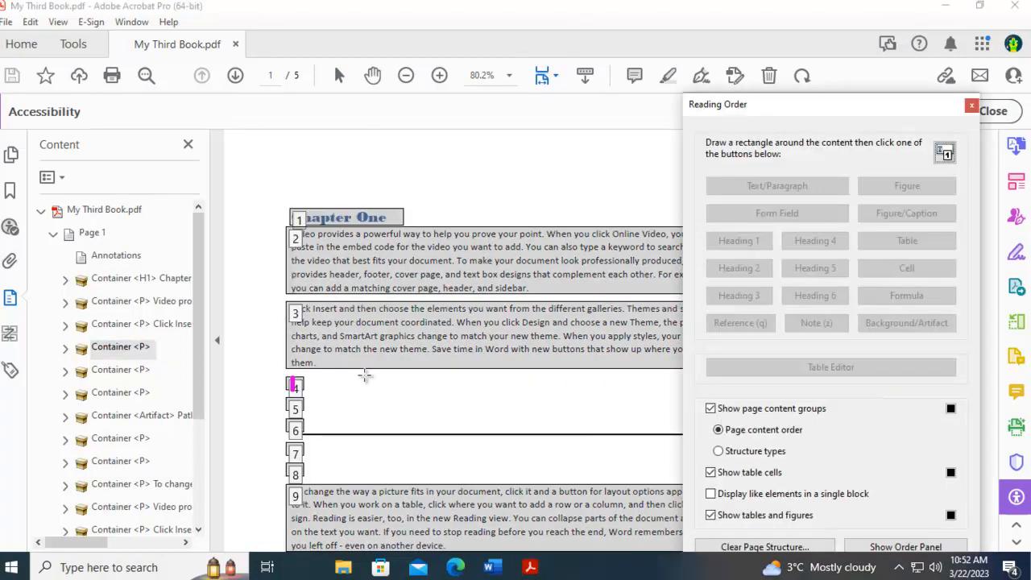
pyautogui.click(294, 389)
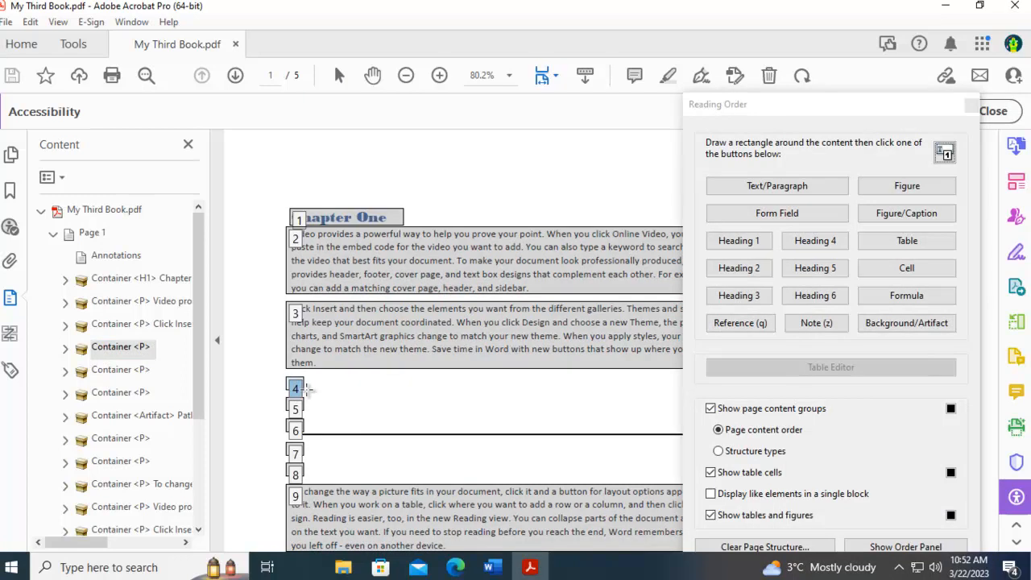
pyautogui.click(890, 324)
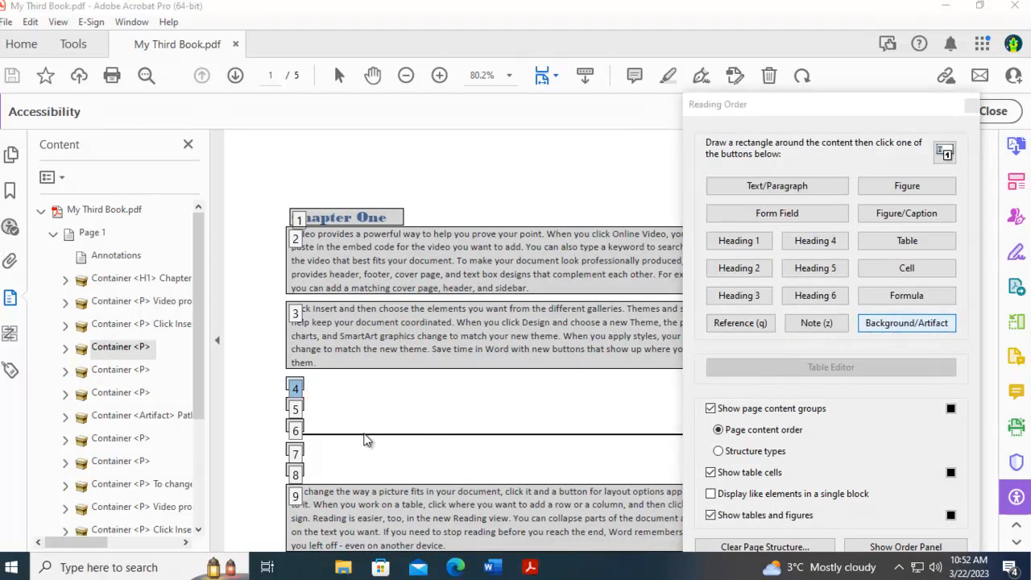
pyautogui.click(295, 409)
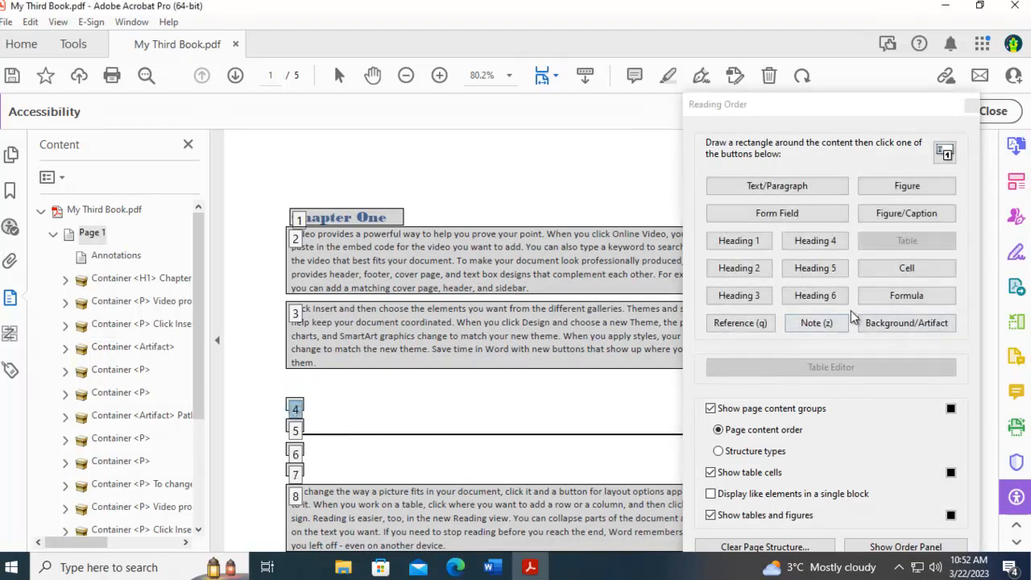
pyautogui.press('Return')
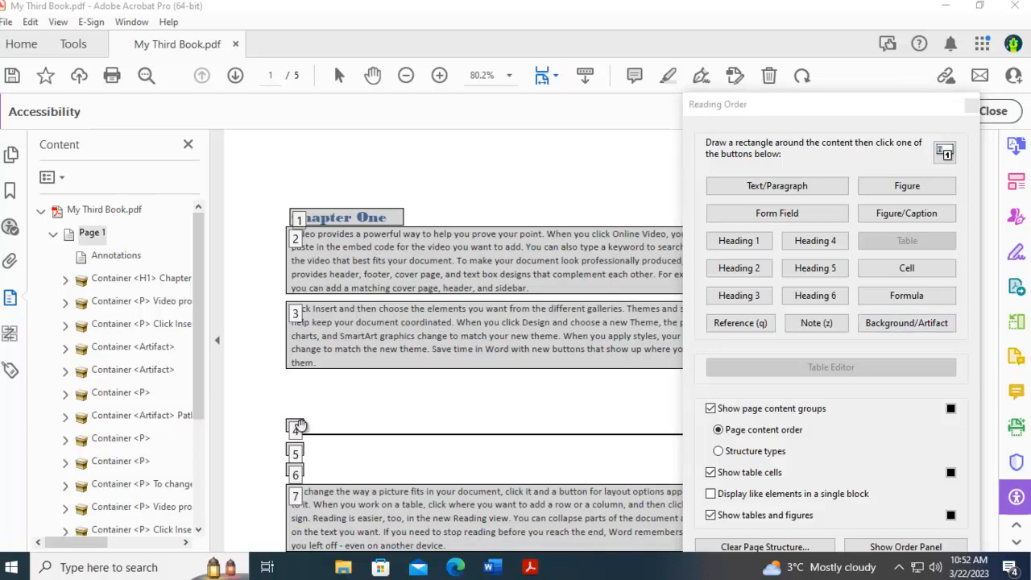
pyautogui.click(296, 428)
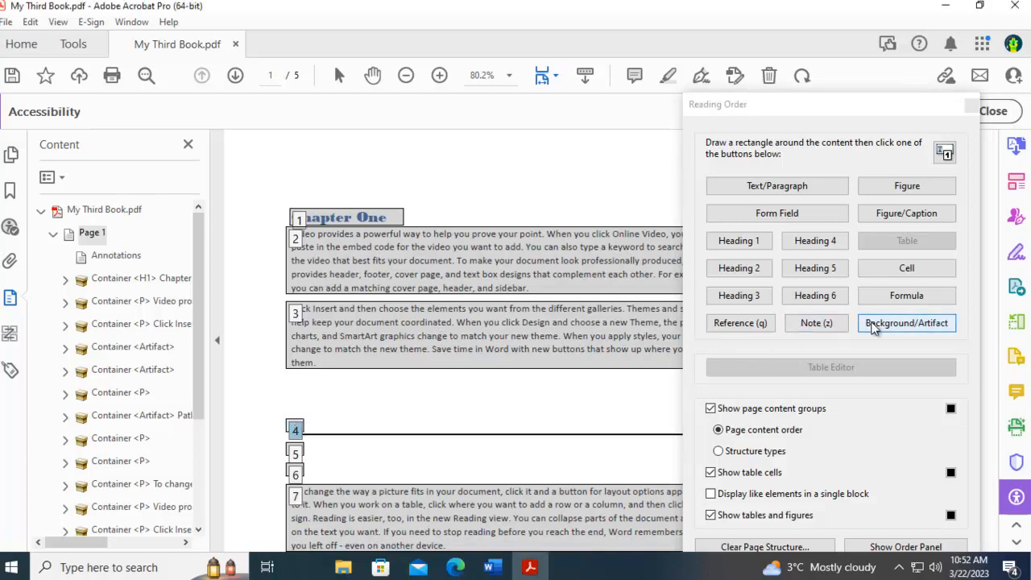
pyautogui.click(876, 323)
# - Mark the two blank-line regions below the horizontal line as Background/Artifact and close the Reading Order tool
pyautogui.click(295, 454)
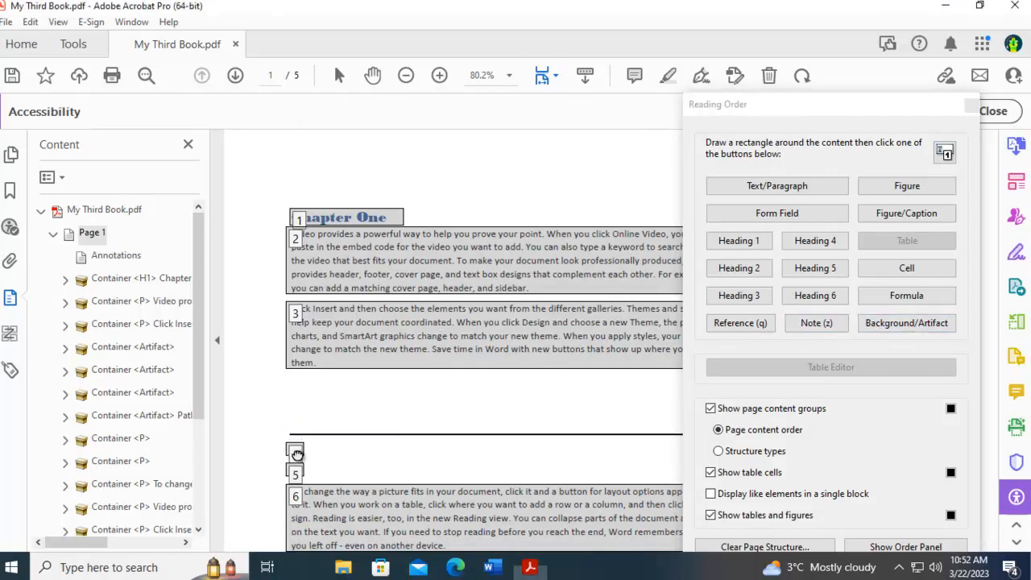
pyautogui.click(868, 323)
pyautogui.click(295, 474)
pyautogui.click(873, 326)
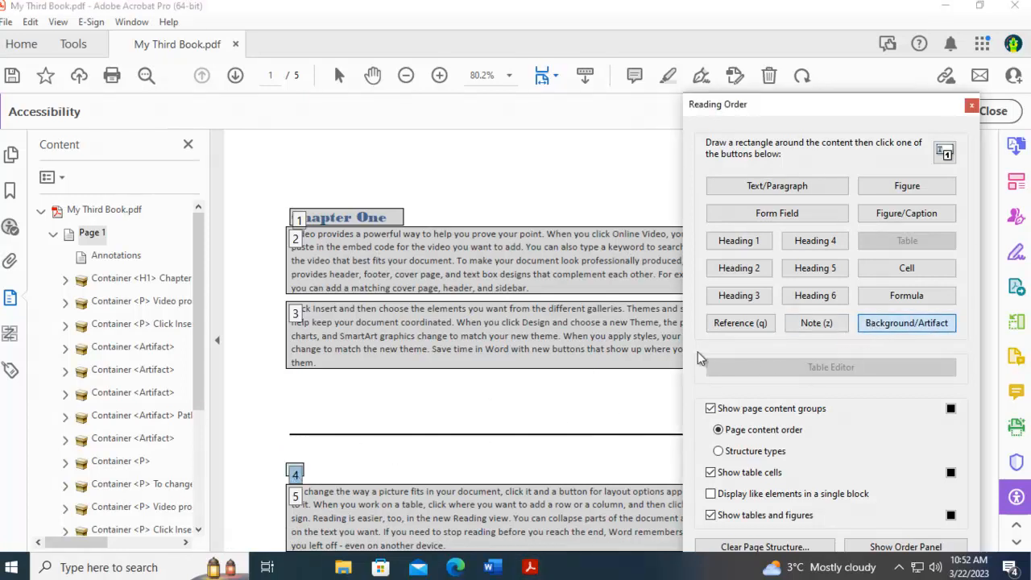
pyautogui.moveTo(916, 112); pyautogui.dragTo(852, 117)
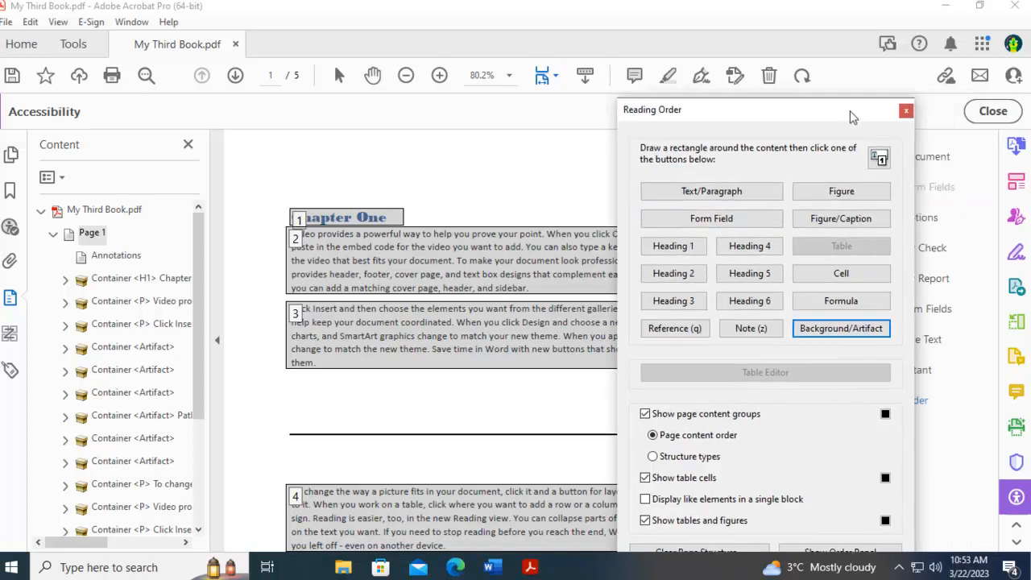
pyautogui.click(905, 112)
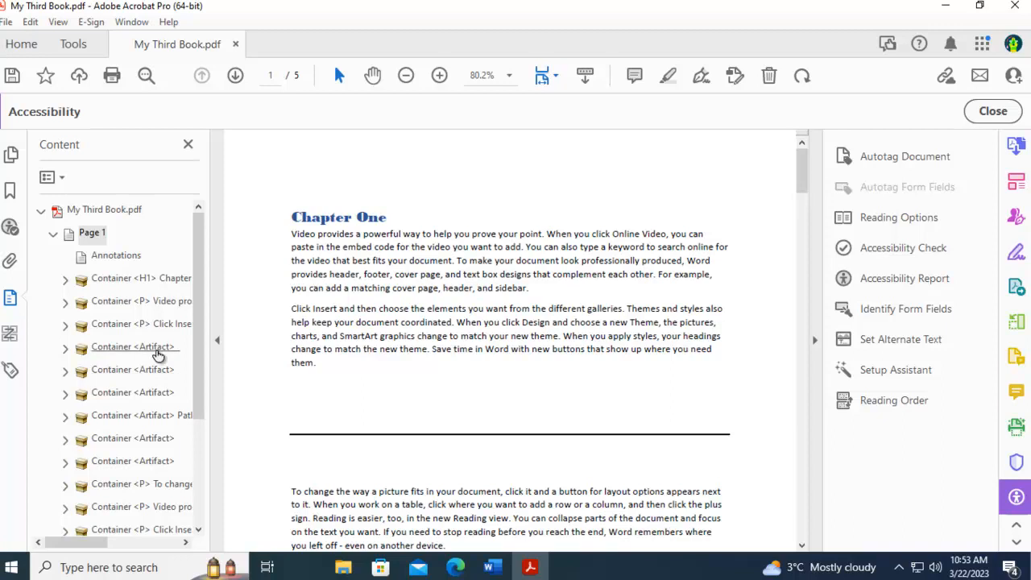
# - Check the Tags tree by expanding the first two <P> tags under <H1> to view their paragraph content
pyautogui.click(10, 370)
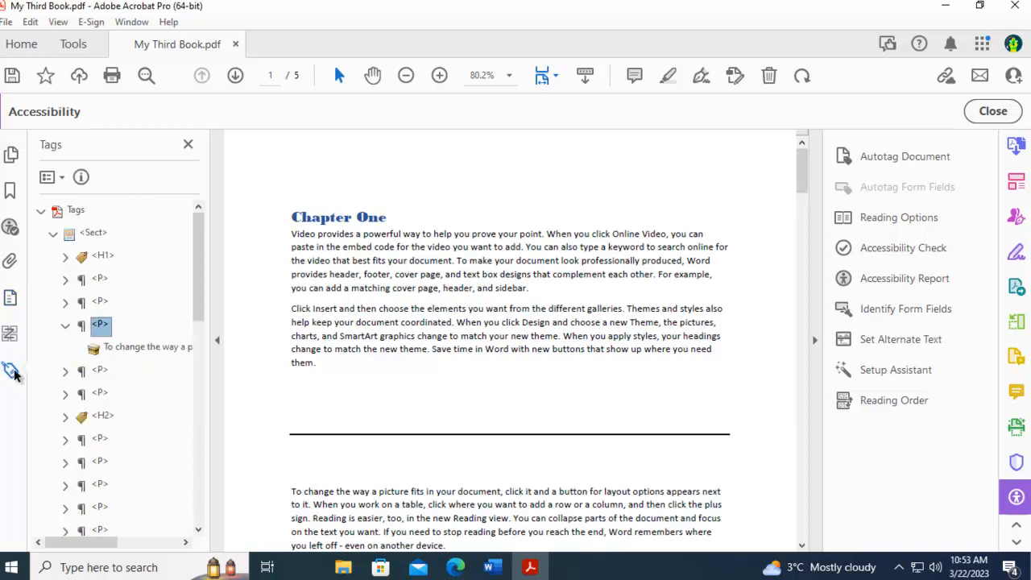
pyautogui.click(66, 302)
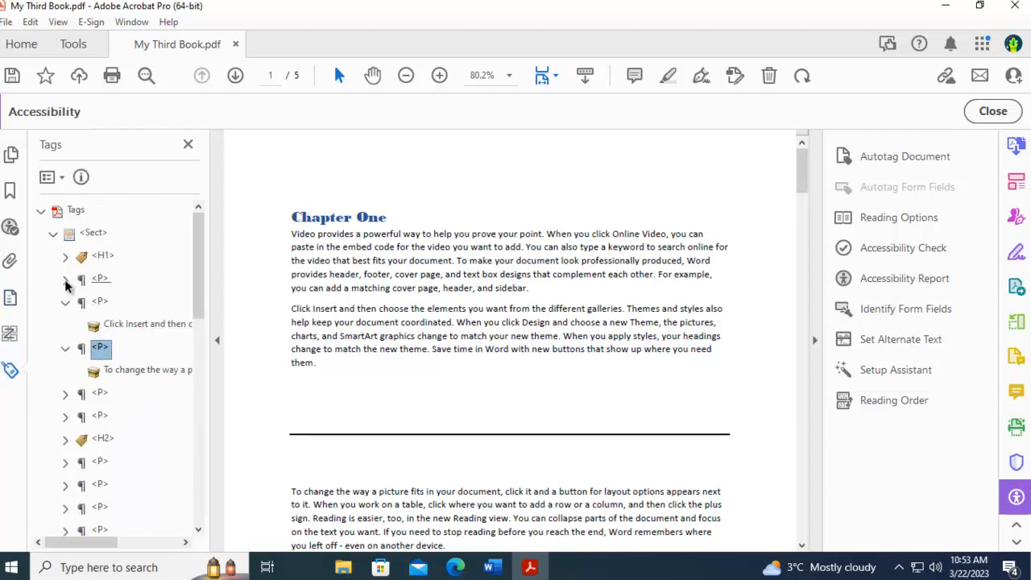
pyautogui.click(66, 279)
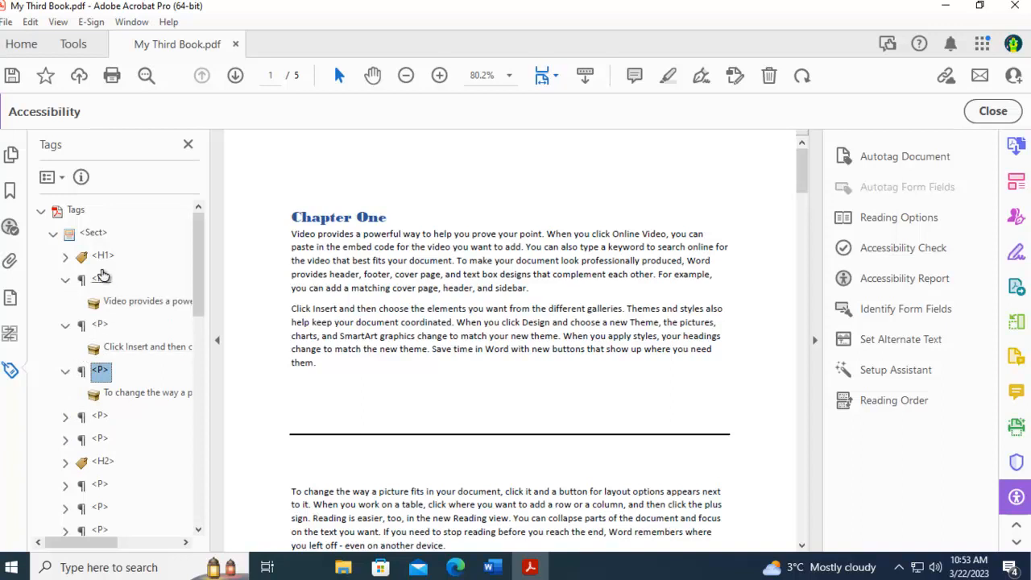
pyautogui.moveTo(91, 369); pyautogui.dragTo(789, 288)
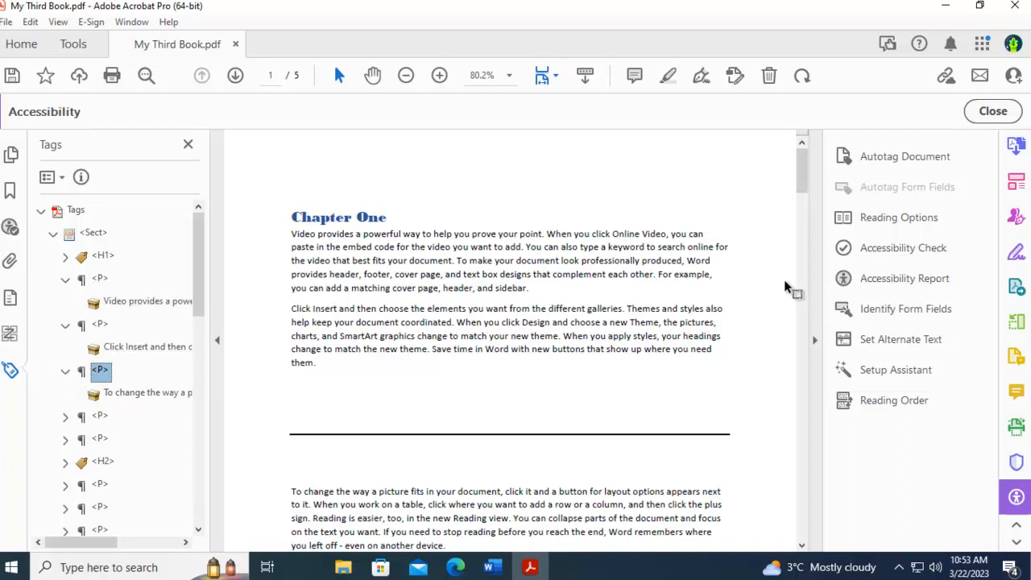